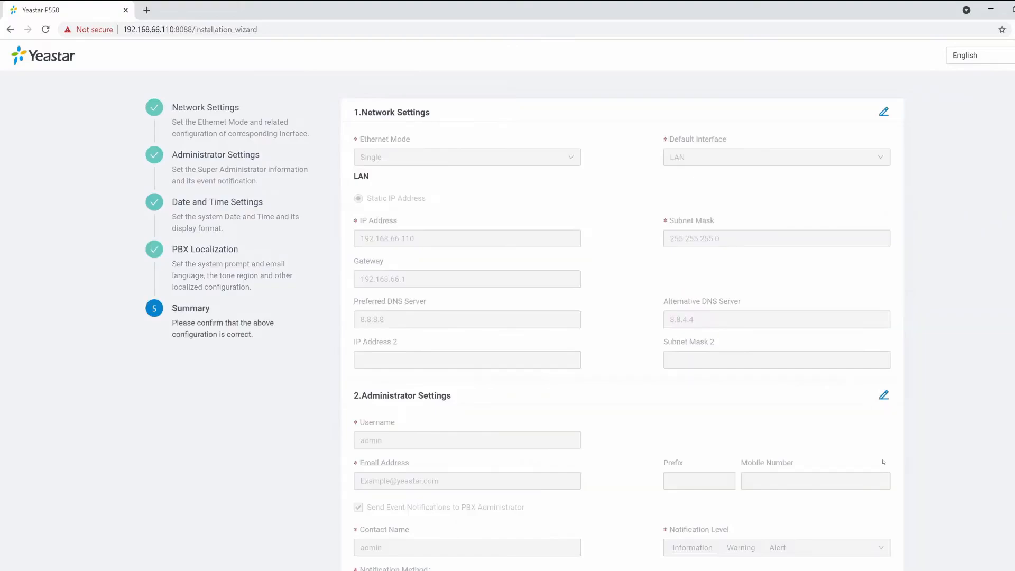
Step: Review the installation wizard's configuration summary and go to the PBX extension list
scroll(883, 462, "down", 10)
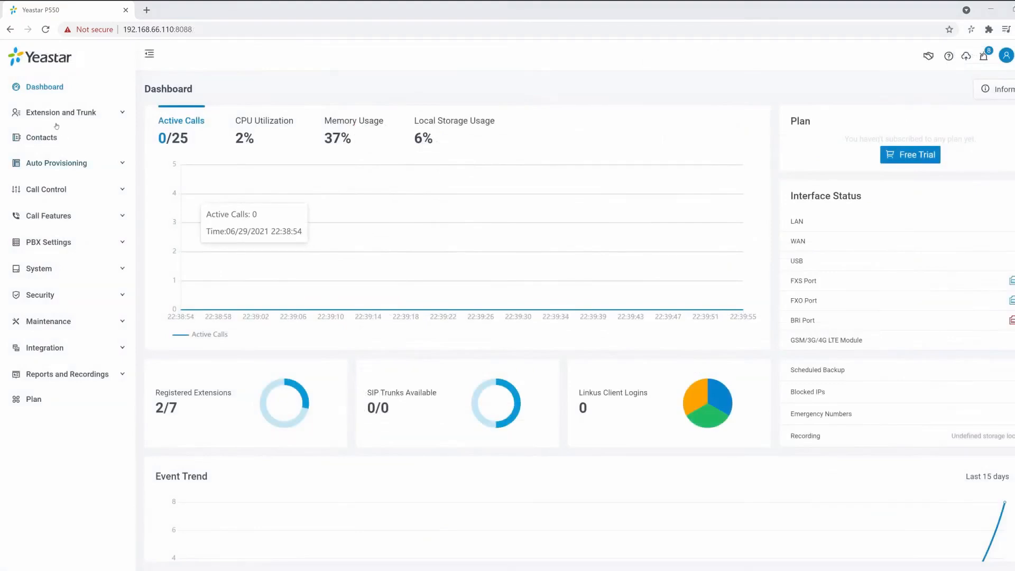
left_click(57, 117)
left_click(54, 138)
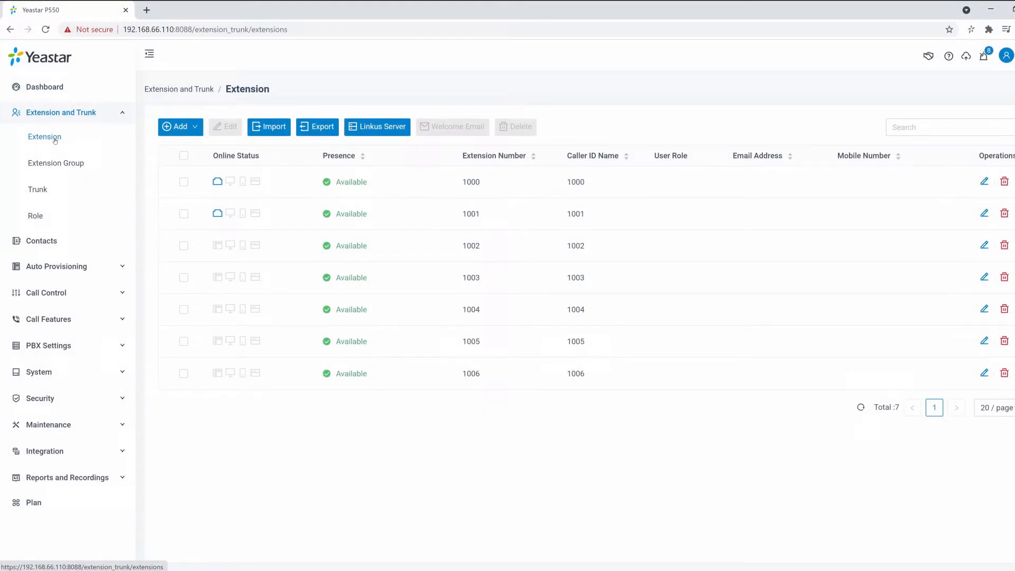
Step: Enter an e-mail address for extension 1000 and save the extension
left_click(273, 189)
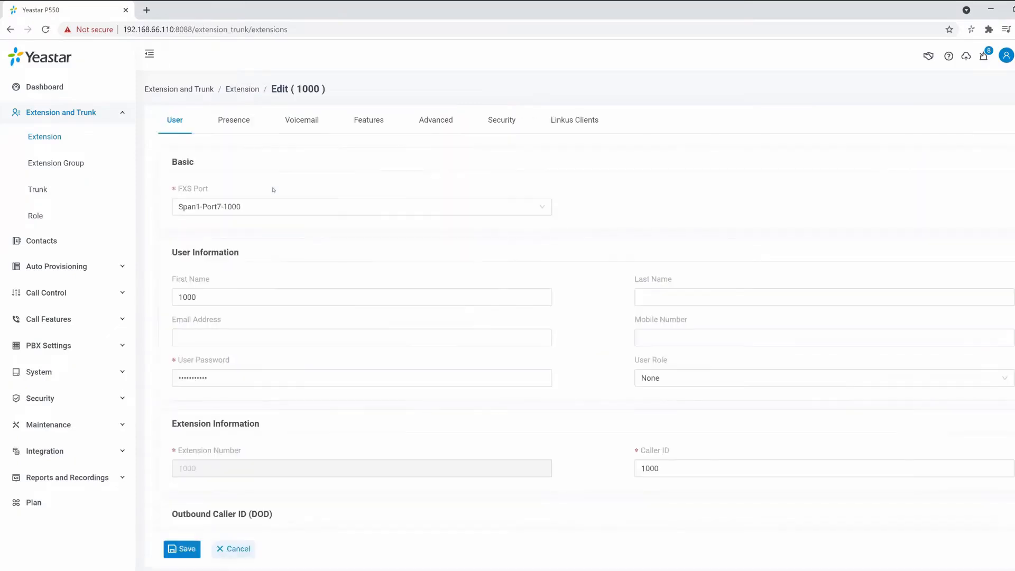
left_click(292, 299)
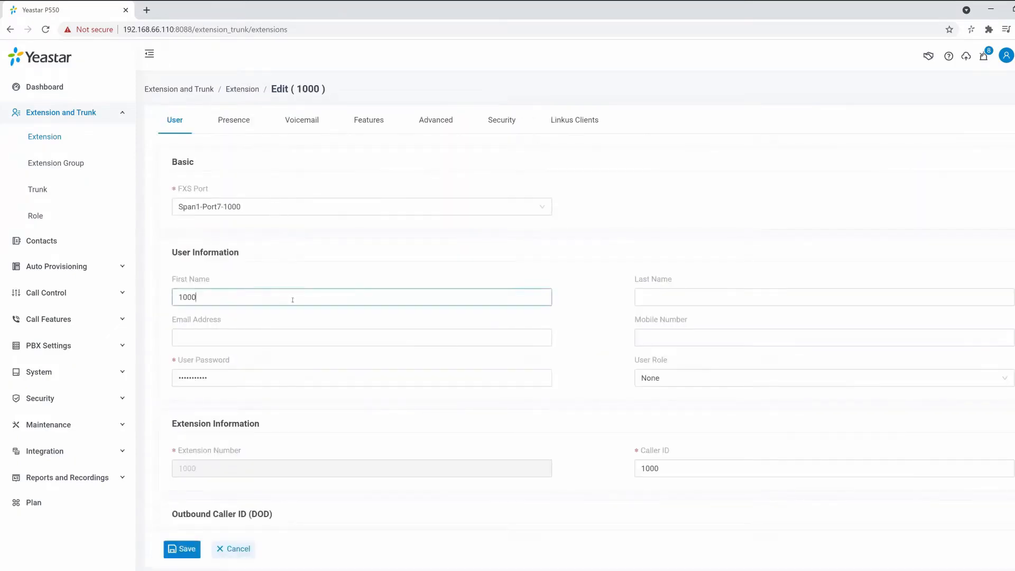
left_click(304, 336)
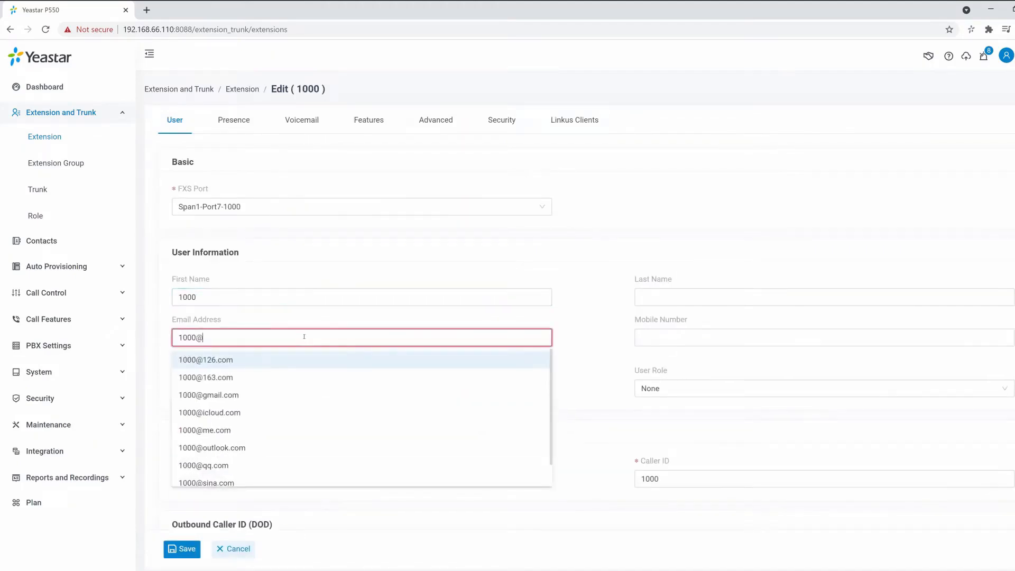
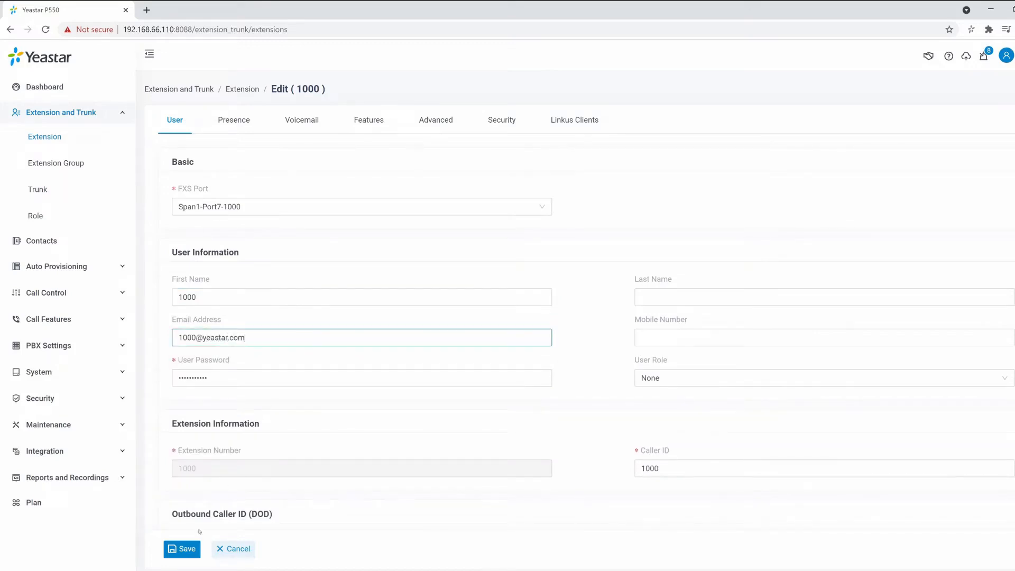
left_click(181, 548)
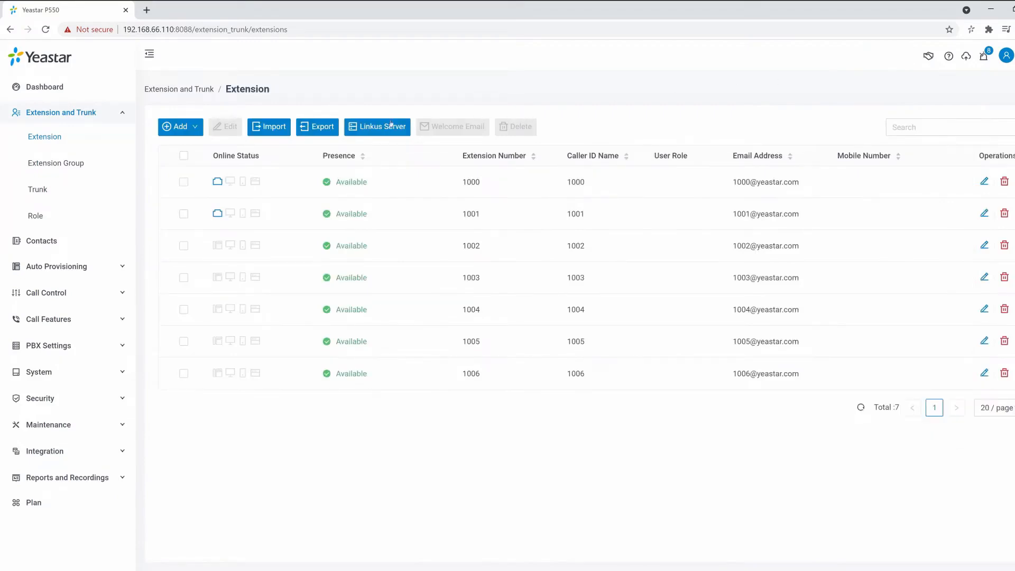
Step: Add SIP extension 1007 with the user's e-mail address, save it and apply the changes
mouse_move(193, 127)
left_click(179, 152)
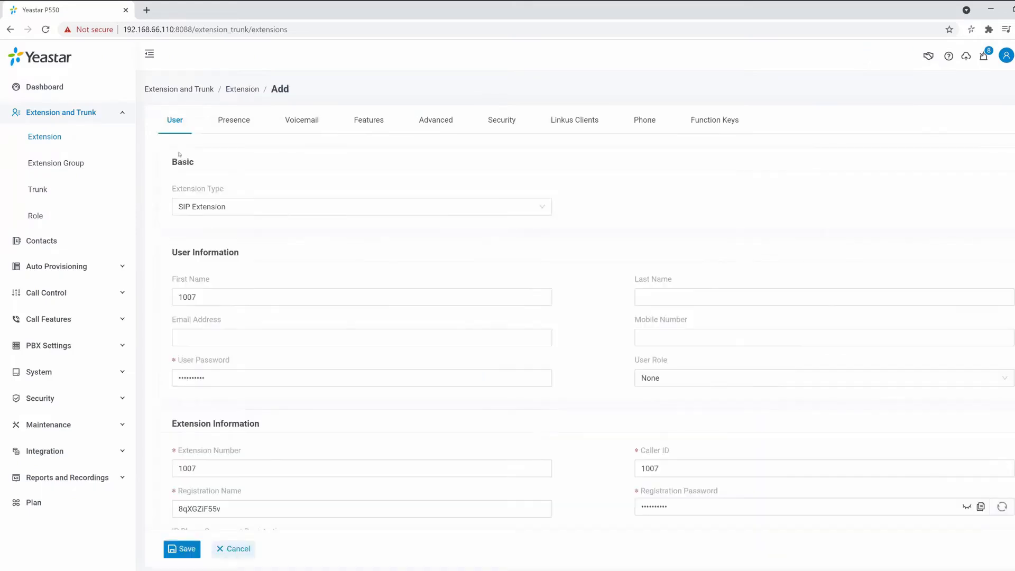
left_click(282, 296)
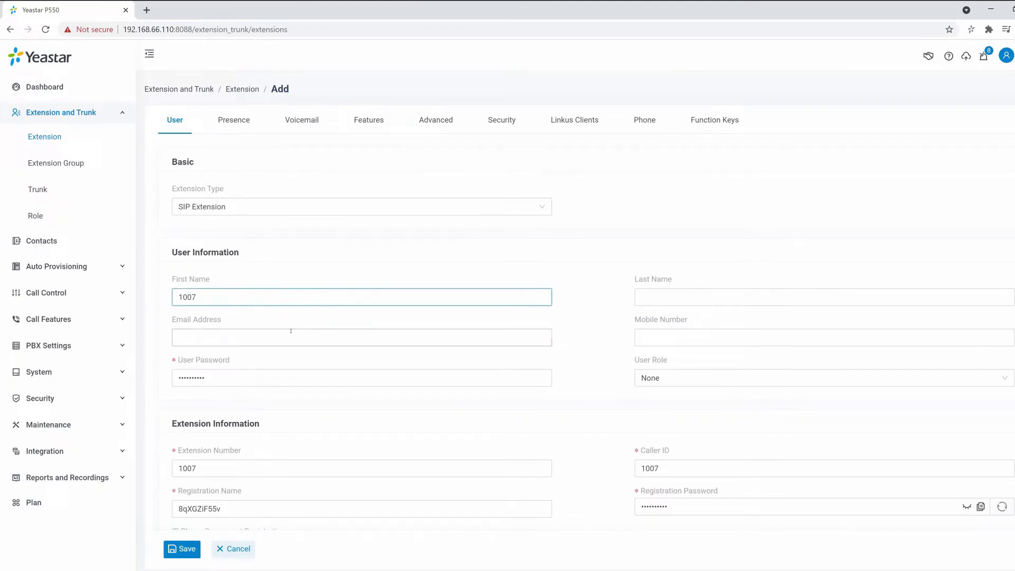
left_click(294, 337)
left_click(182, 548)
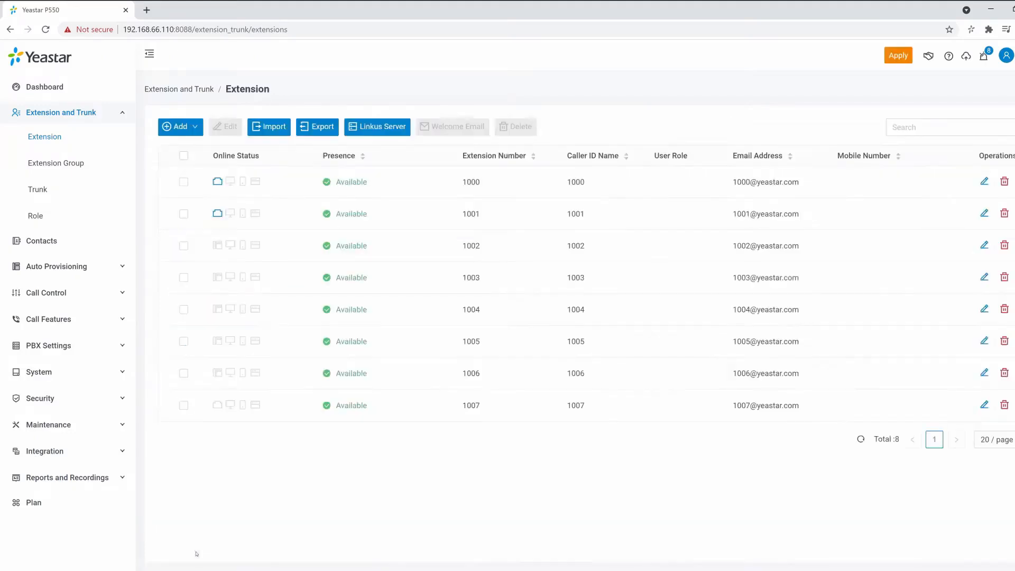
left_click(891, 54)
Step: Export all extensions to a CSV file and open the exported file in Excel
left_click(337, 129)
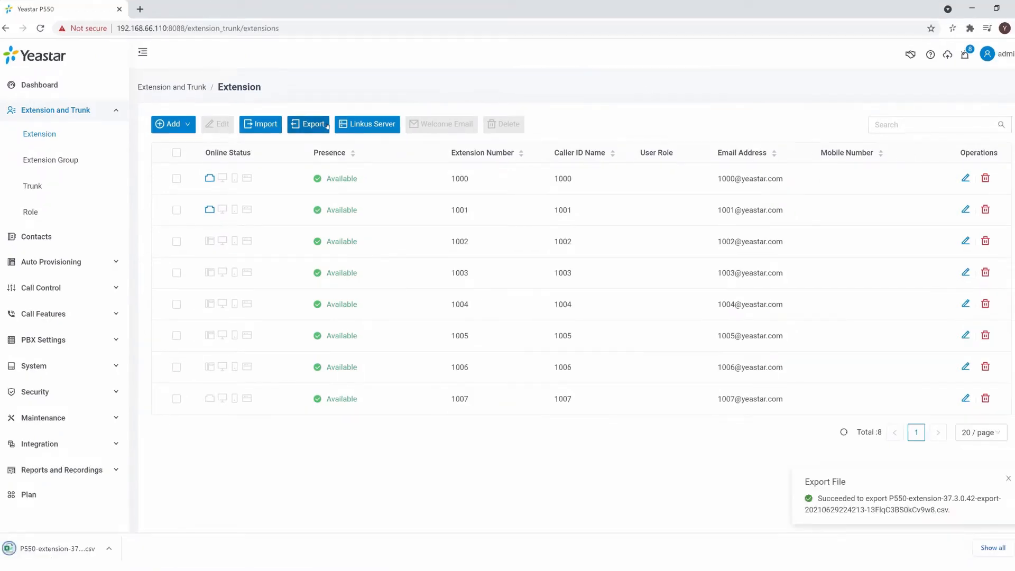
left_click(99, 554)
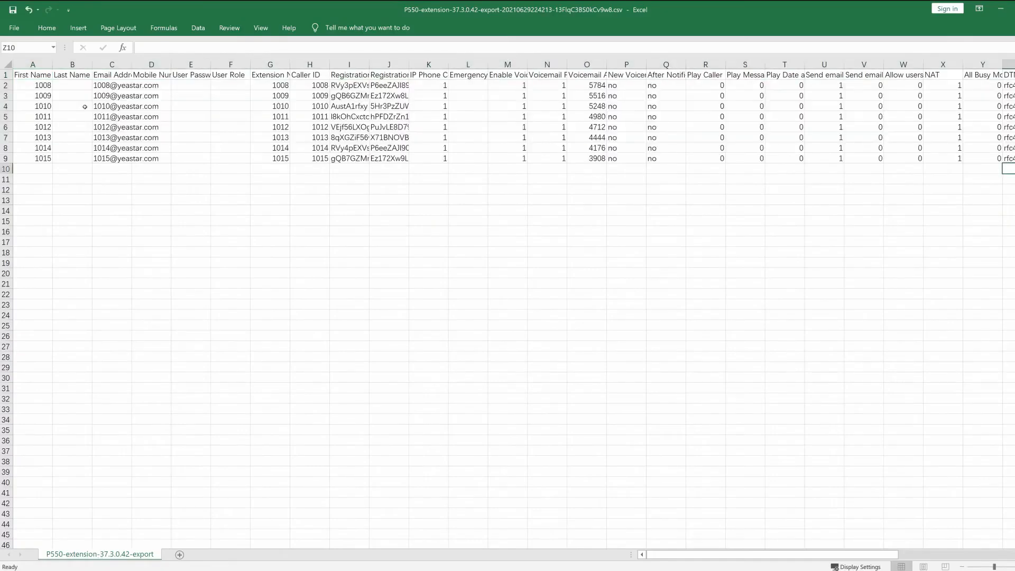
left_click(1001, 8)
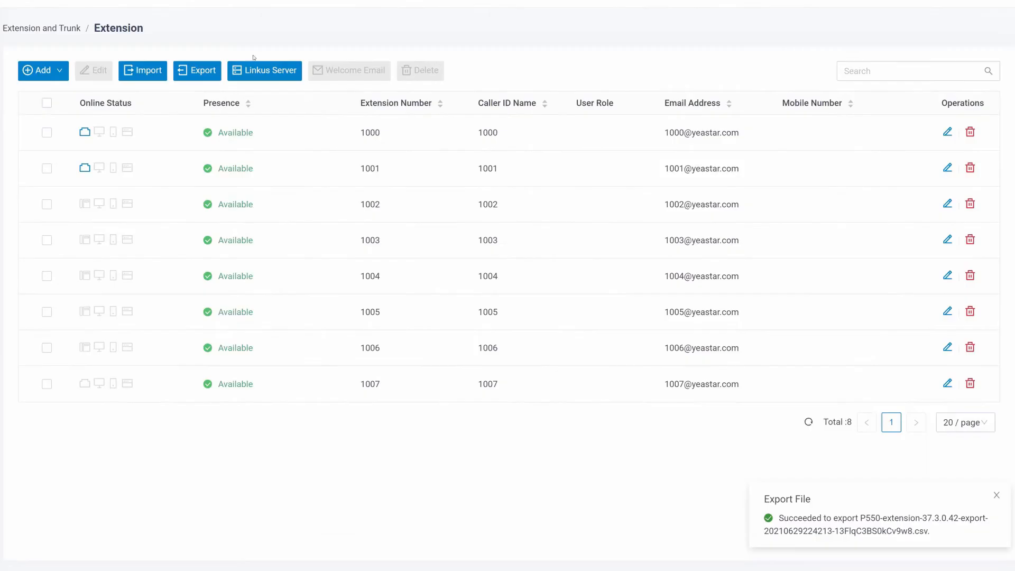
Step: Import the extensions from the P550-extension CSV file on the Desktop
left_click(140, 73)
left_click(547, 286)
left_click(74, 45)
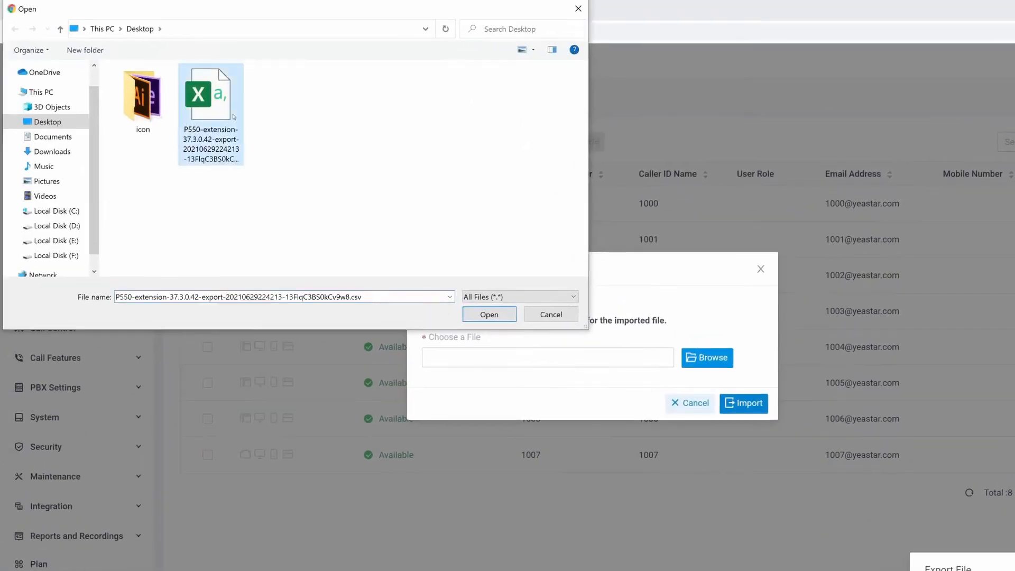
left_click(486, 314)
left_click(584, 333)
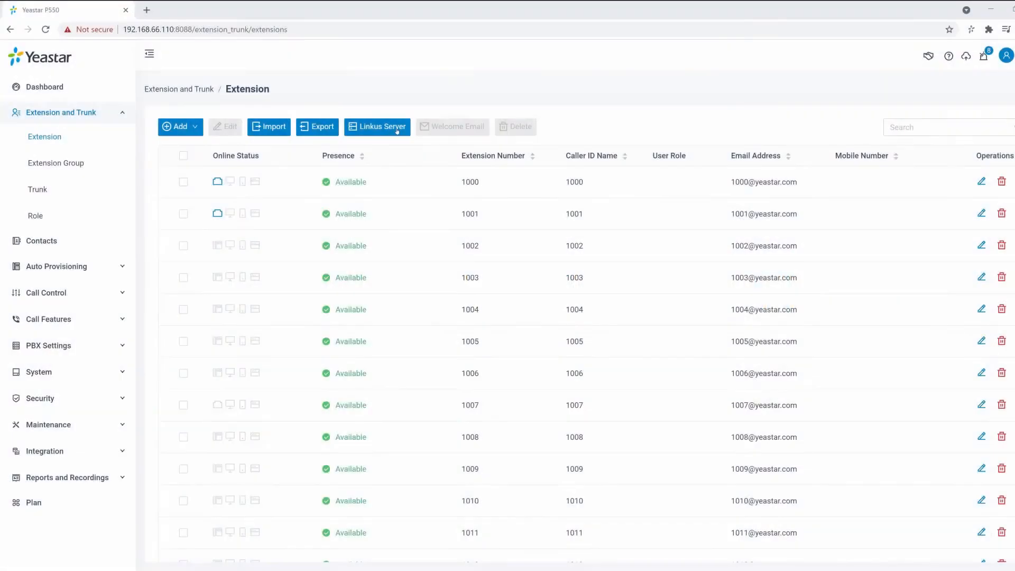
Step: Open the plan purchase page from the Linkus Server settings and review the P550 Enterprise Plan's terms and pricing
left_click(391, 131)
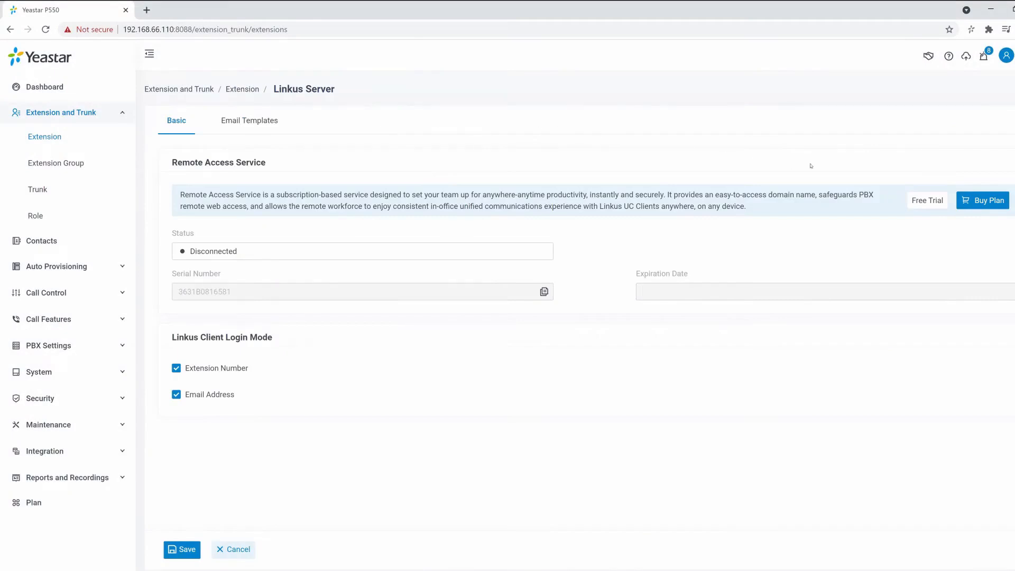
left_click(961, 198)
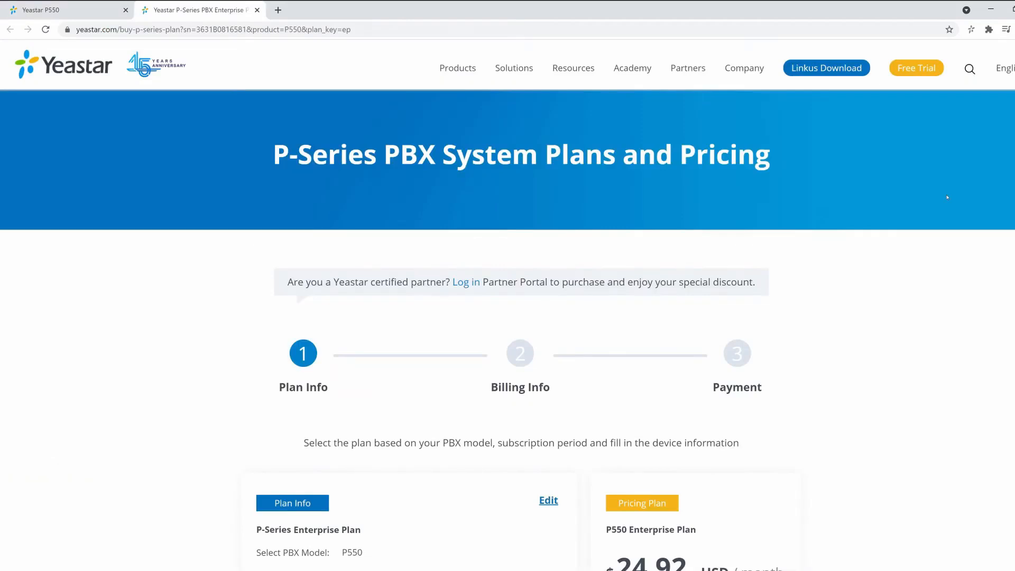
scroll(946, 197, "down", 8)
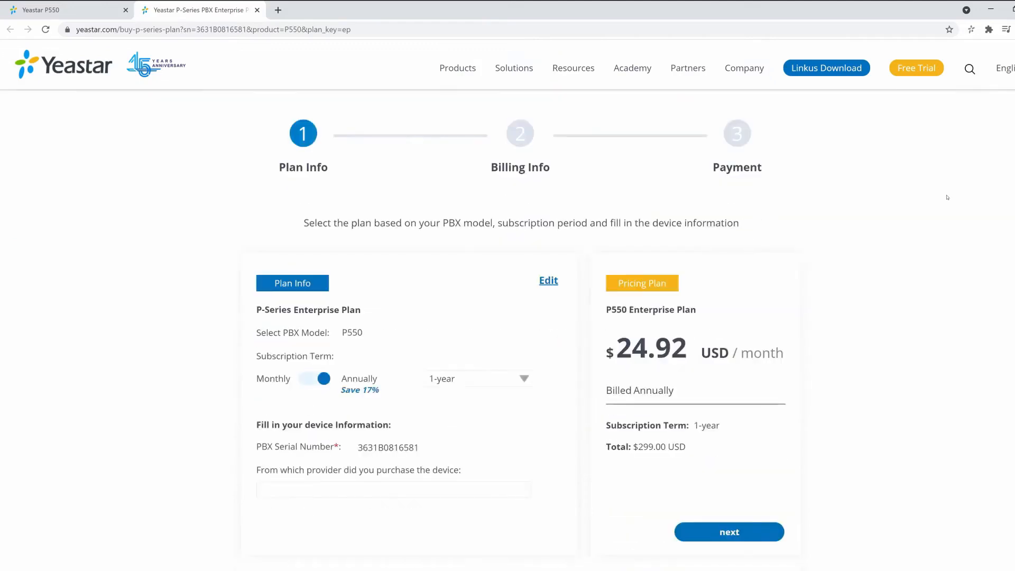
scroll(947, 197, "down", 3)
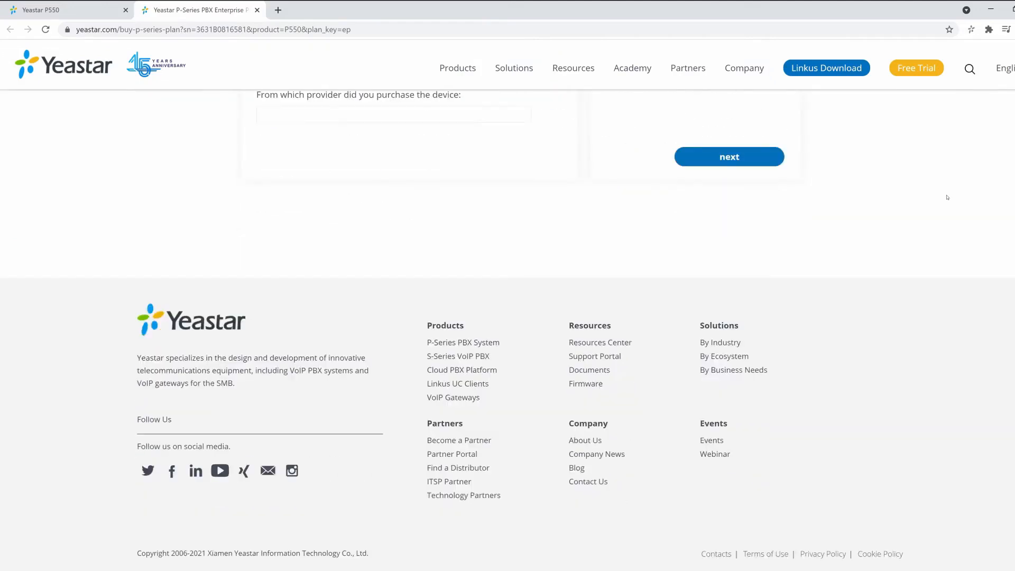
Step: Return to the PBX portal and enable Yeastar FQDN in the system network settings
left_click(96, 11)
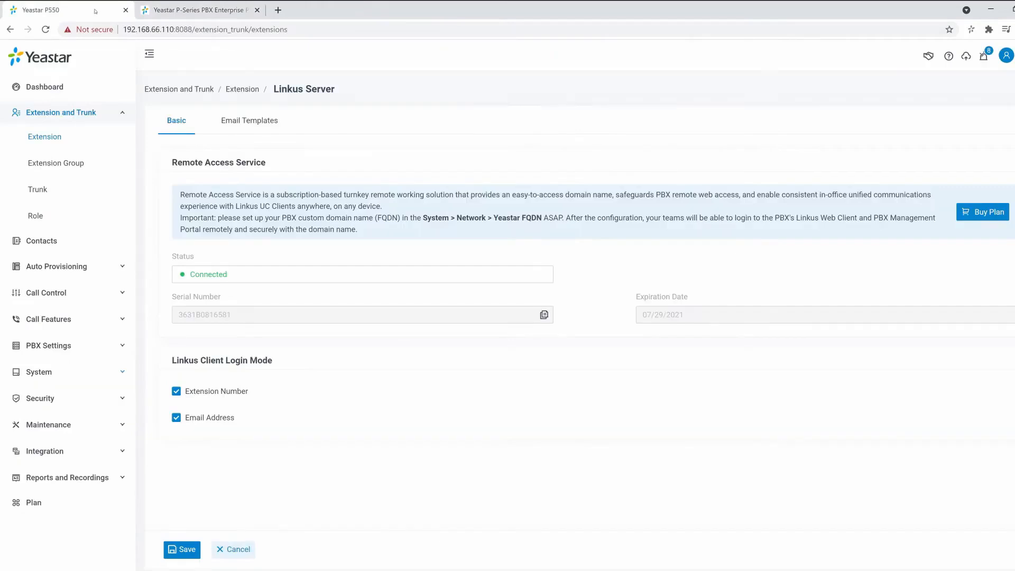
left_click(39, 372)
left_click(42, 294)
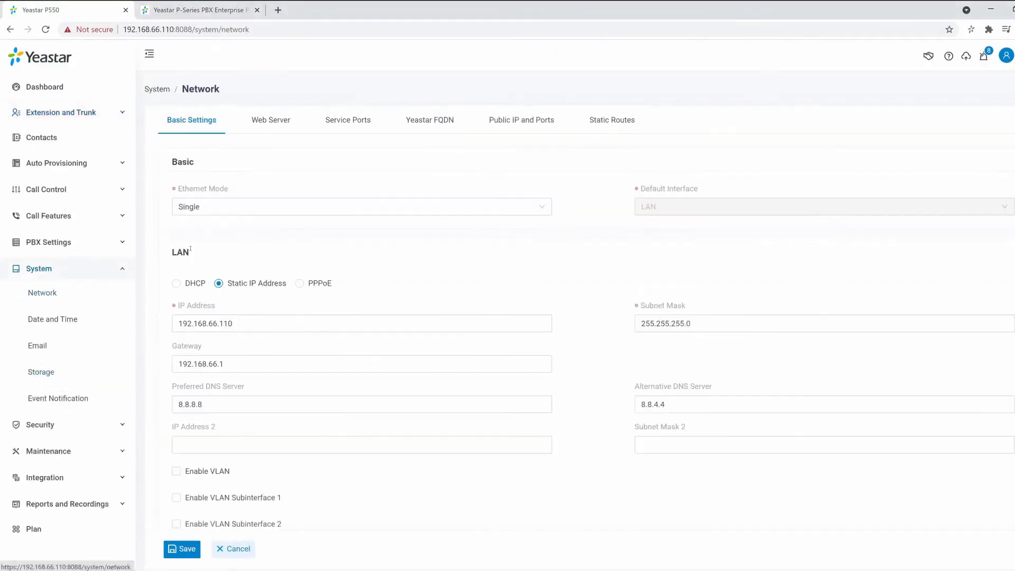
left_click(426, 121)
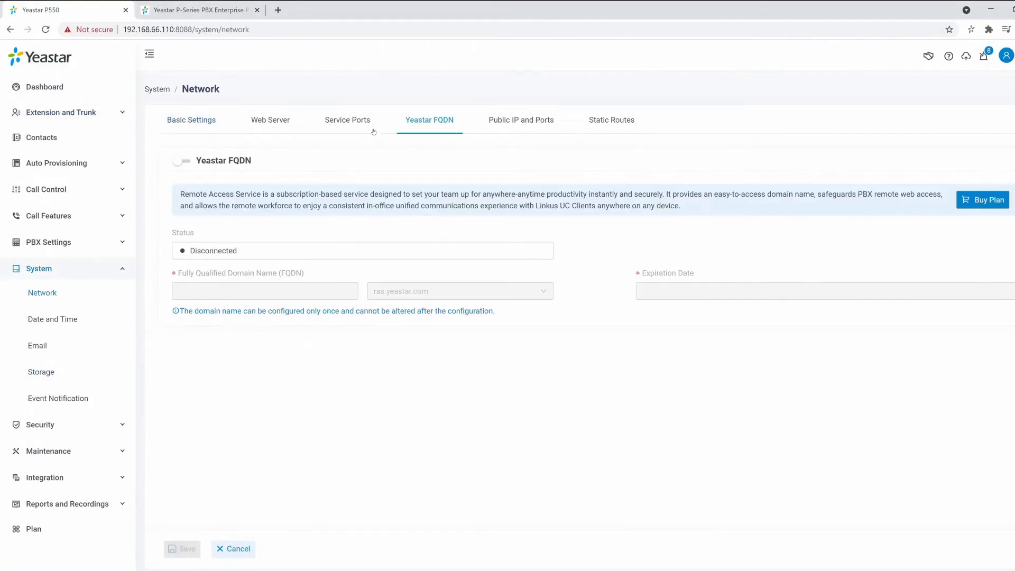
left_click(186, 164)
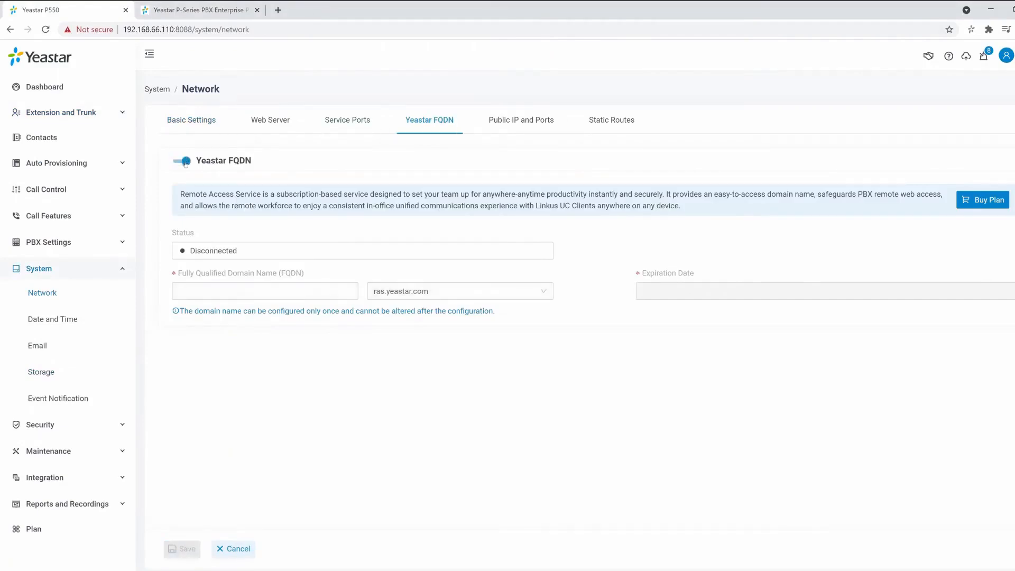
Step: Set the fully qualified domain name to Example2021 under ras.yeastar.com and save it
left_click(290, 292)
type("E")
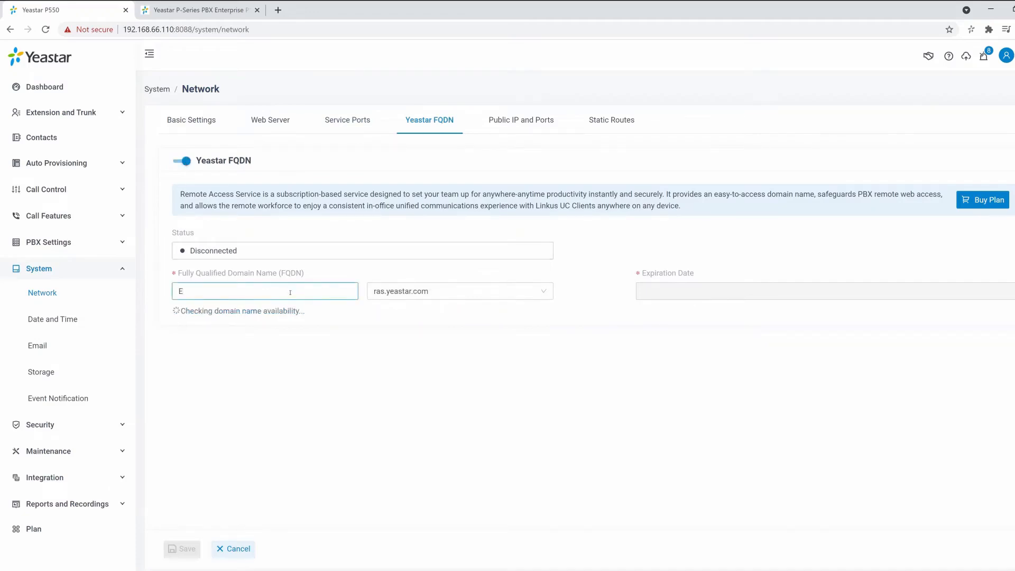
type("xam")
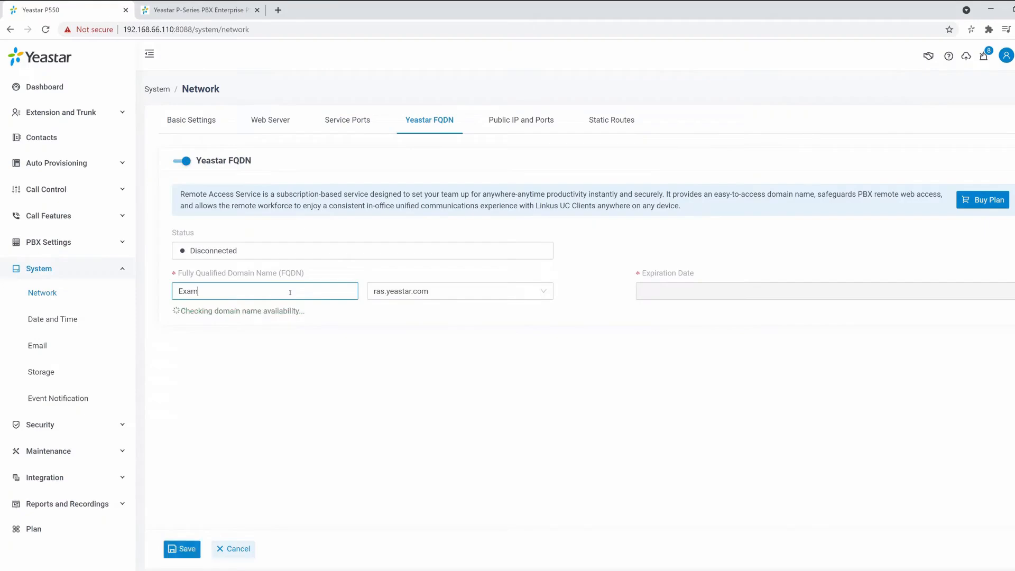
type("ple2021")
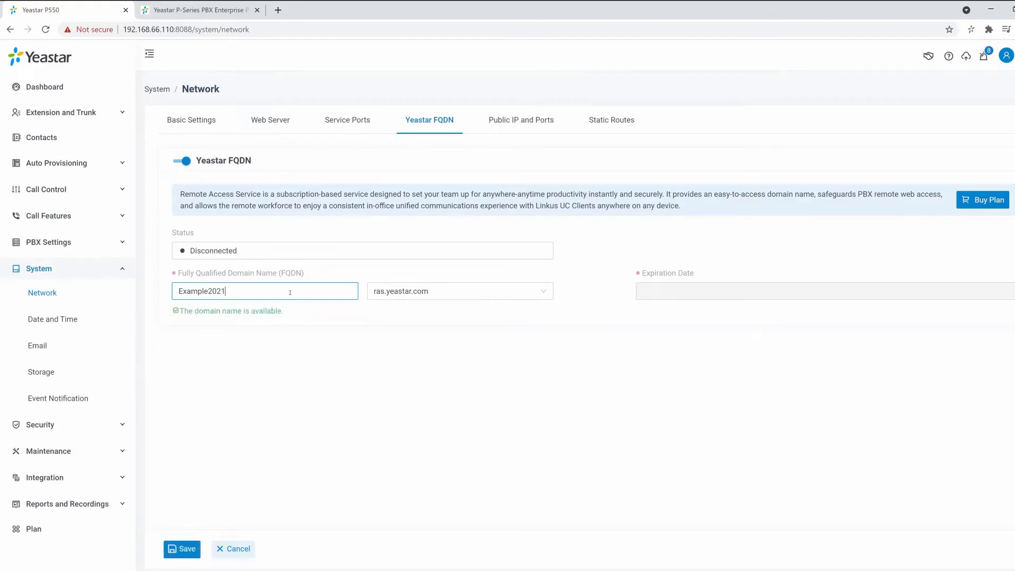
left_click(180, 547)
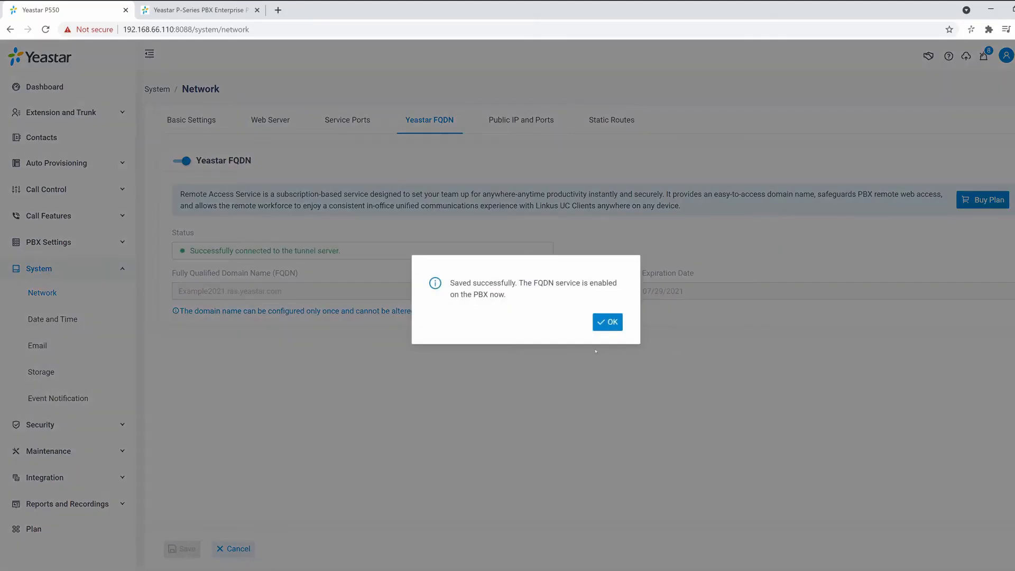
left_click(608, 321)
Step: Select all extensions in the extension list and send them the Linkus welcome email
left_click(89, 109)
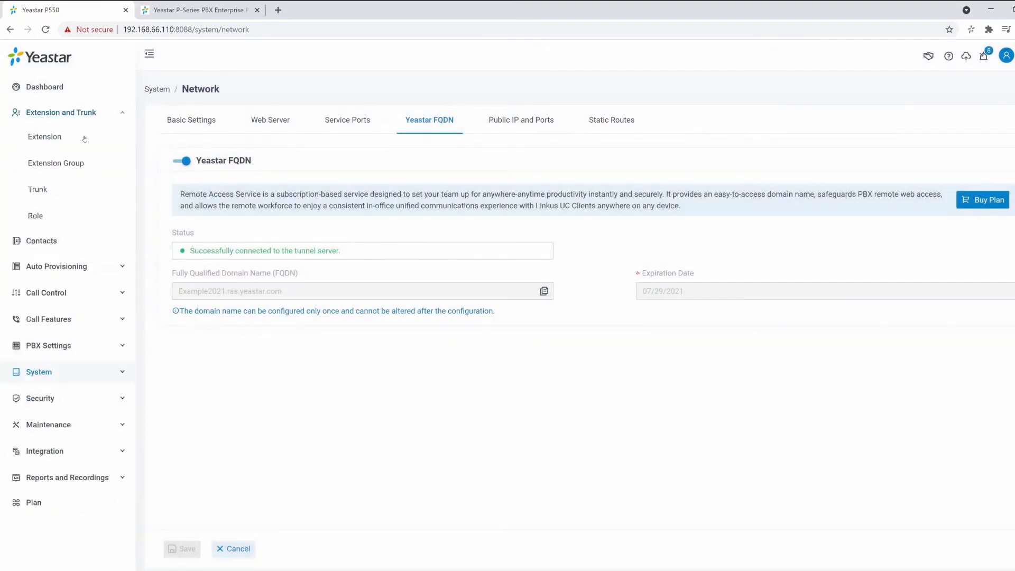
left_click(114, 146)
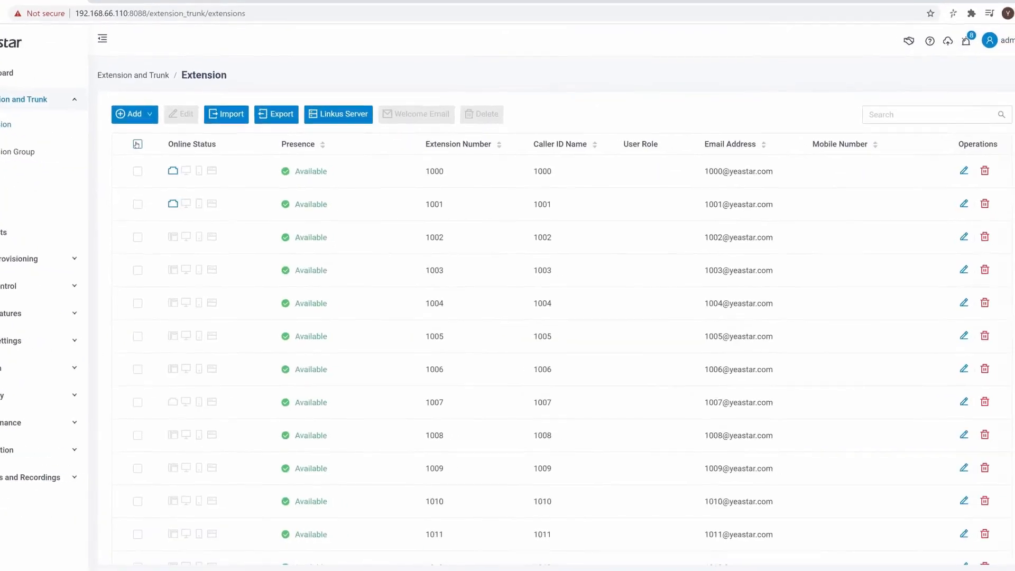
left_click(183, 156)
left_click(334, 93)
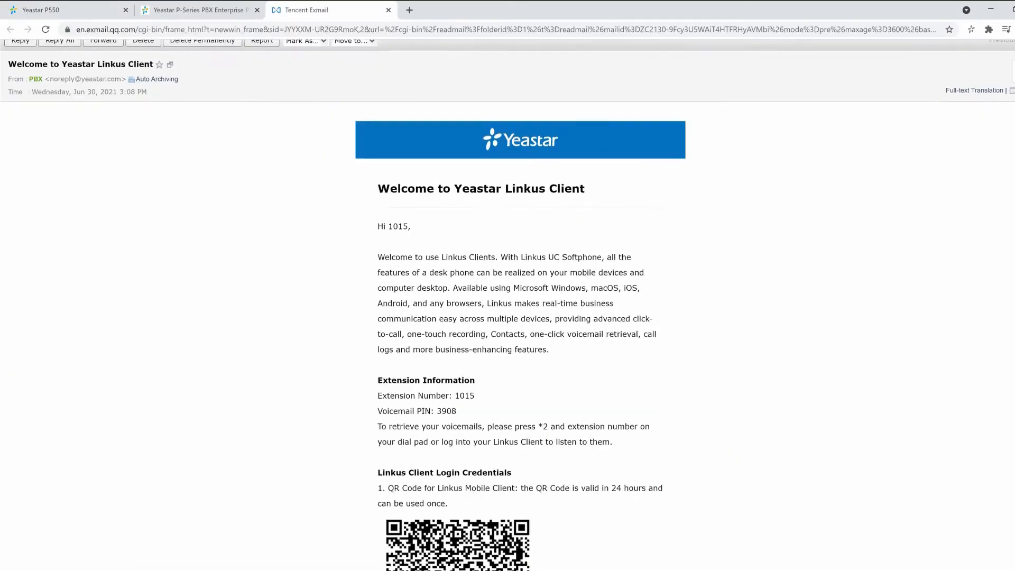
Step: Read through extension 1015's Linkus welcome email, including the login credentials and the client setup instructions
scroll(507, 305, "down", 2)
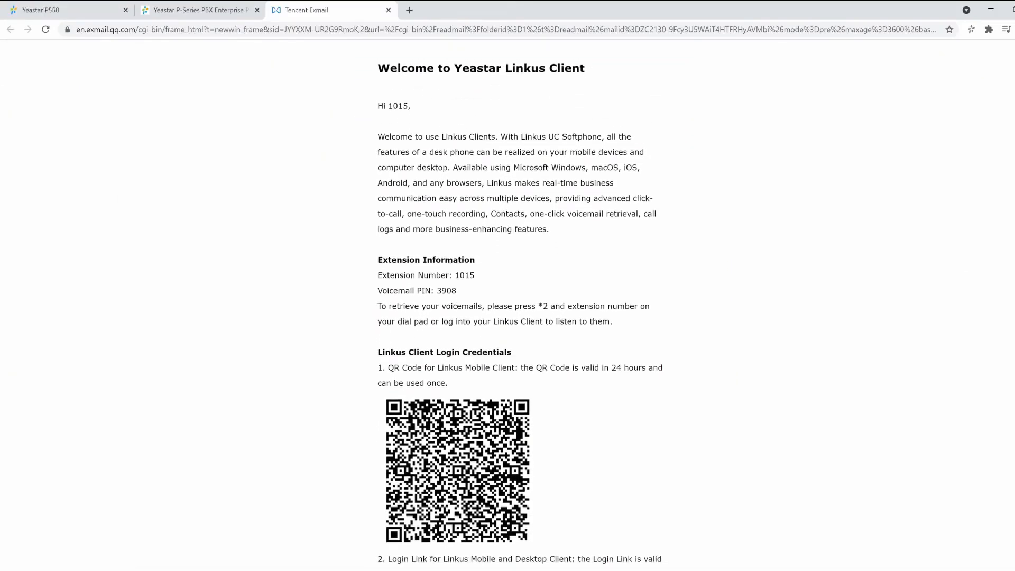
scroll(507, 305, "down", 3)
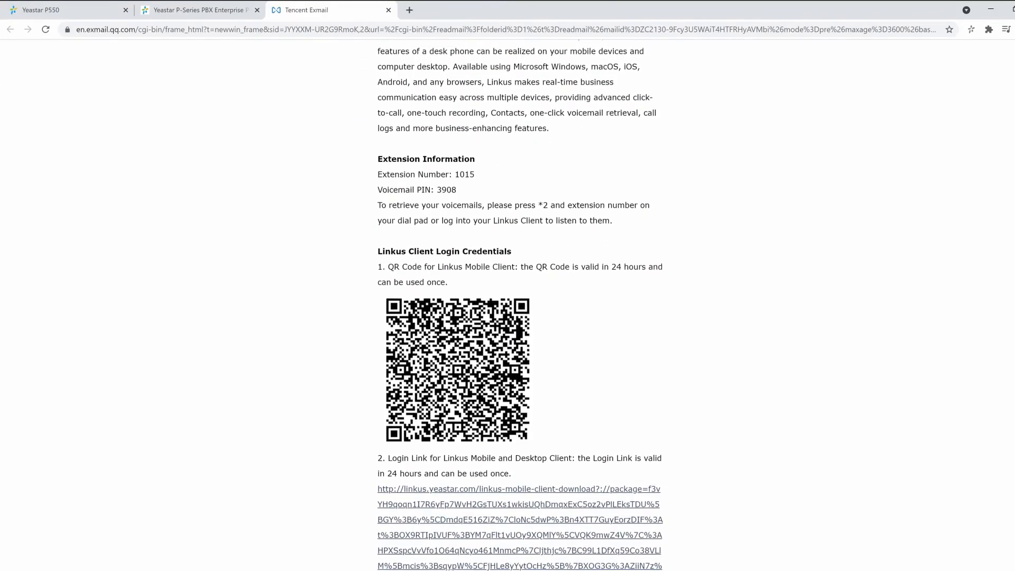
scroll(508, 304, "down", 4)
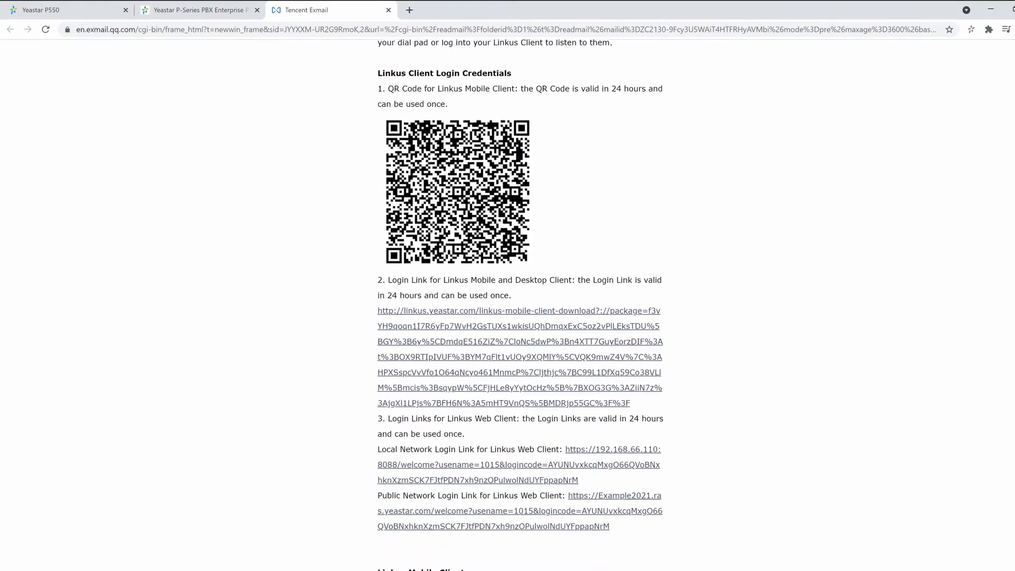
scroll(508, 304, "down", 5)
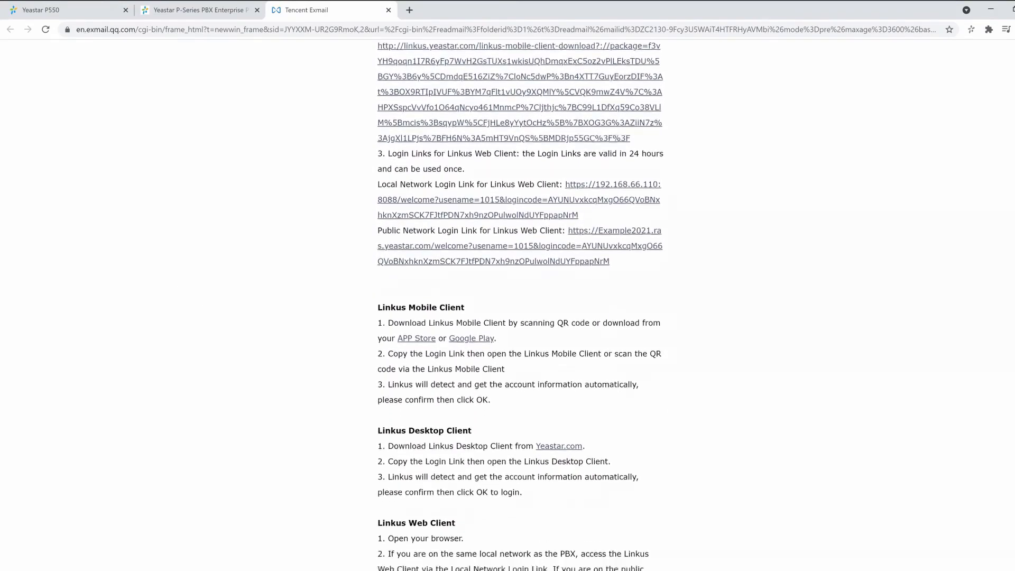
scroll(508, 305, "down", 1)
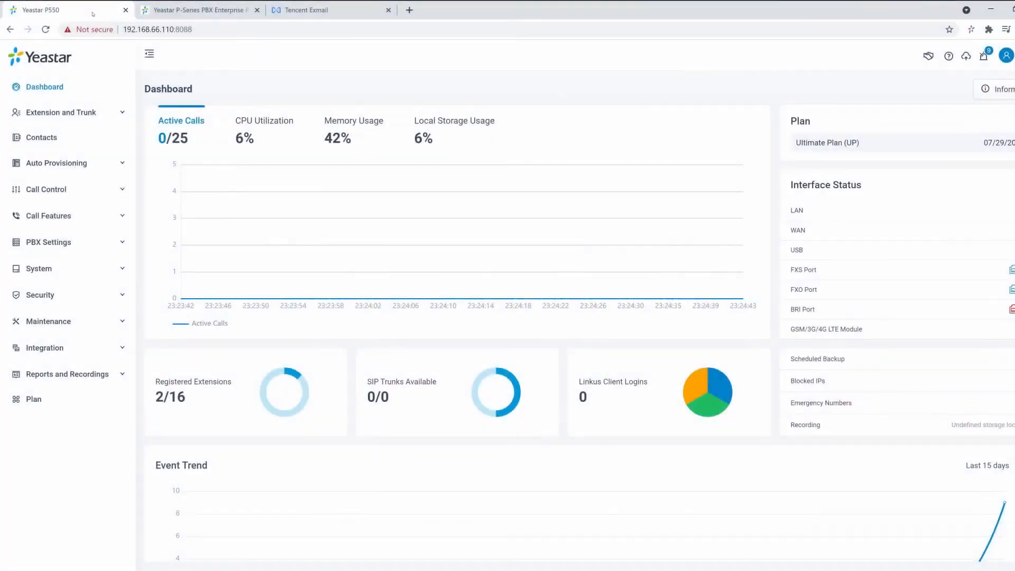
Step: Open the trunk list and start adding a new trunk
left_click(85, 112)
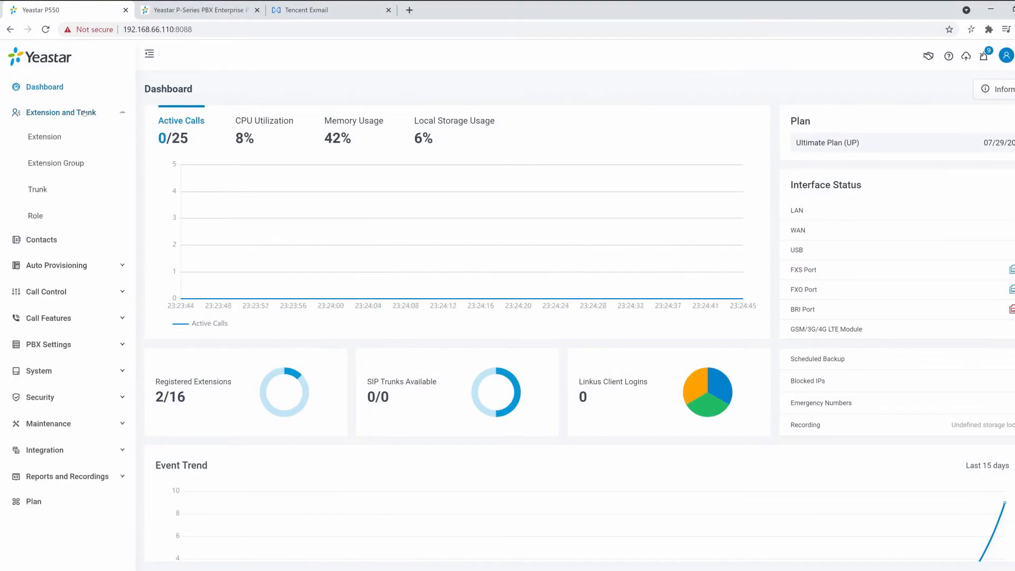
left_click(39, 190)
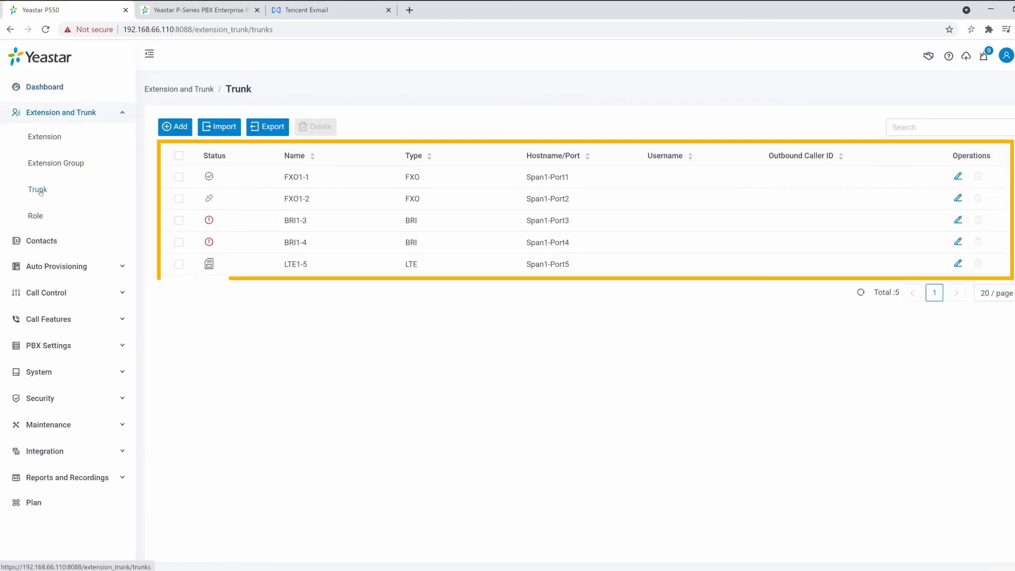
left_click(177, 132)
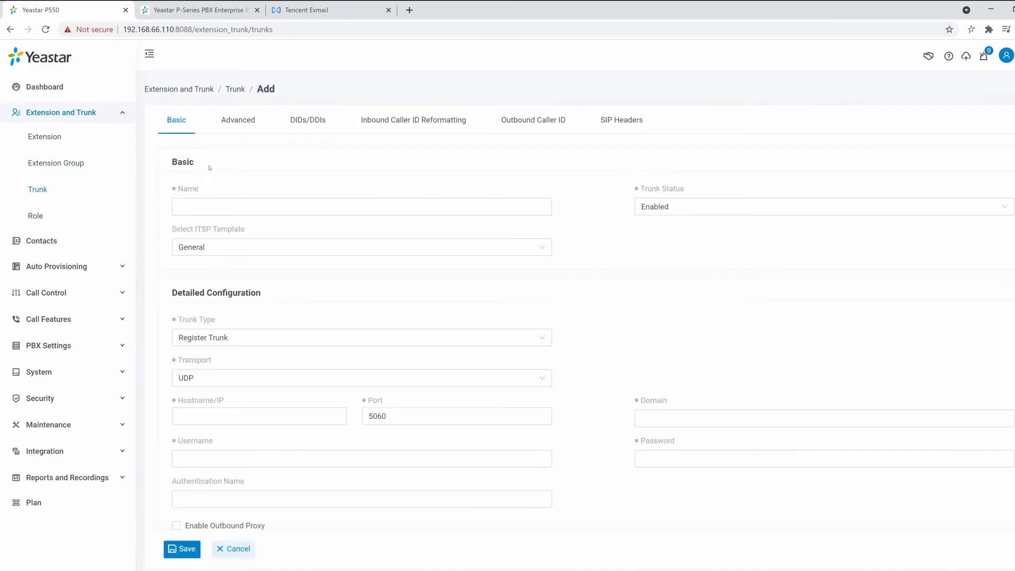
Step: Browse the country list of ITSP templates, try the Austria template on the new trunk, and set it back to General
left_click(286, 246)
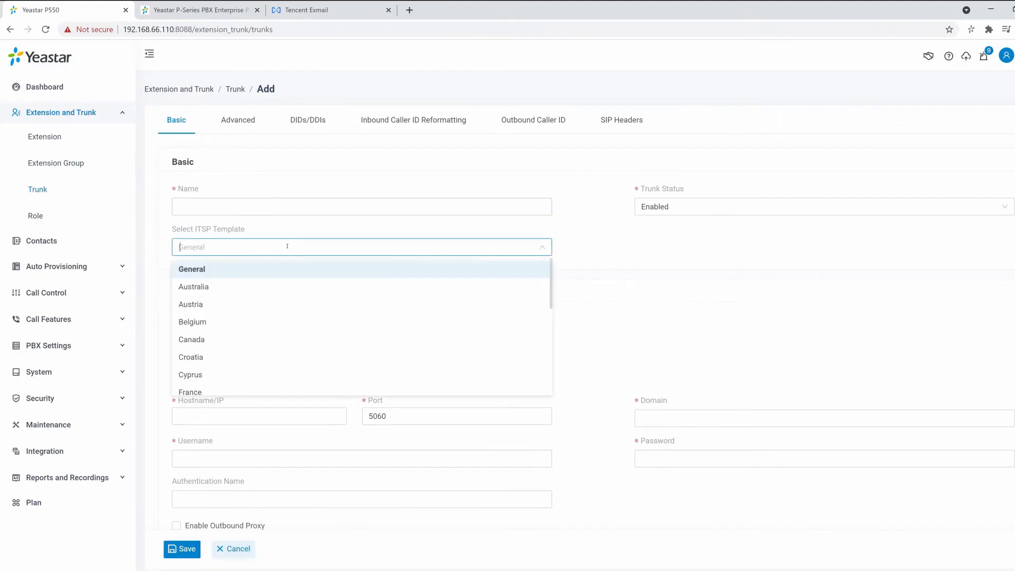
scroll(296, 266, "down", 5)
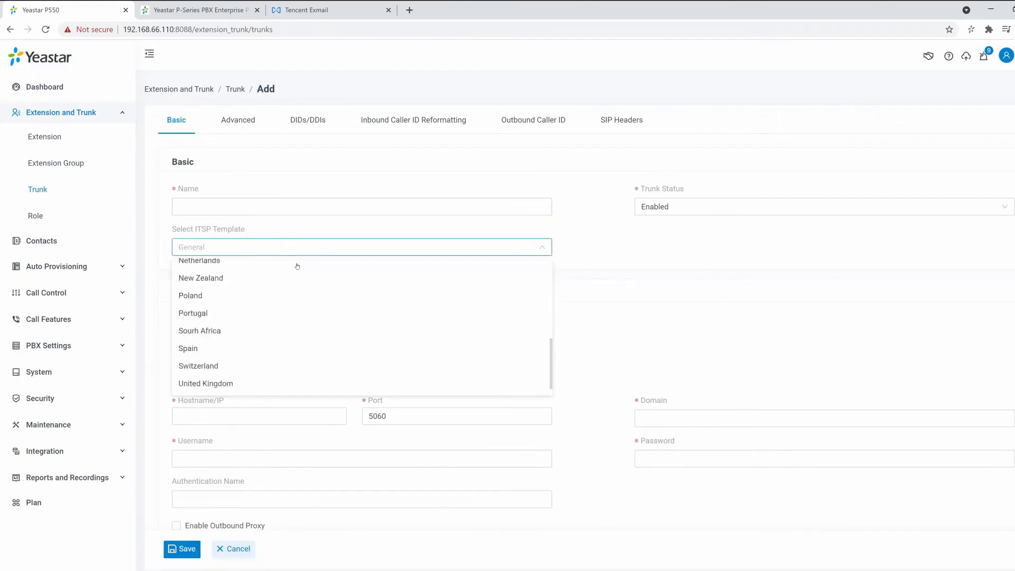
scroll(298, 266, "down", 1)
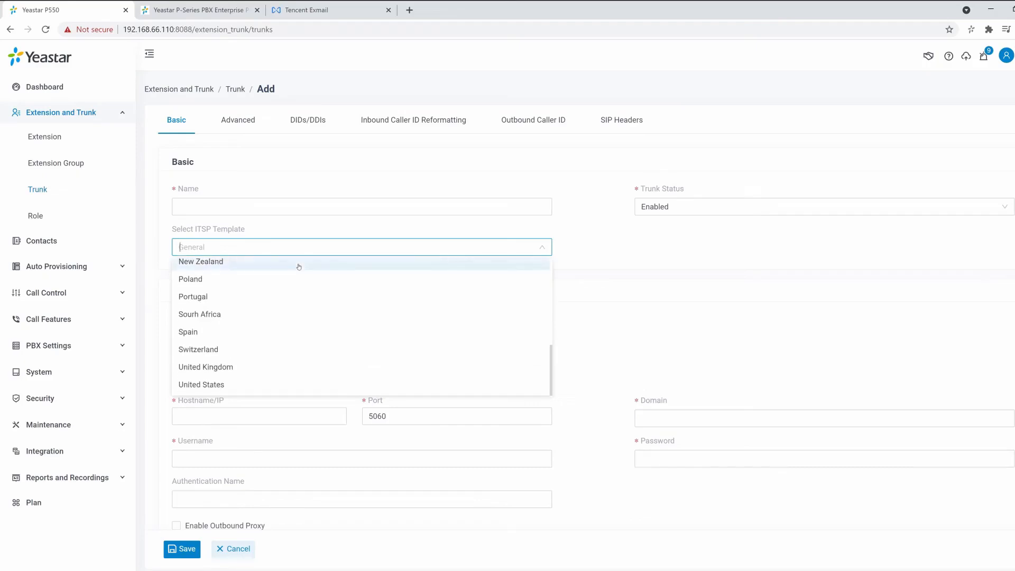
scroll(299, 265, "up", 10)
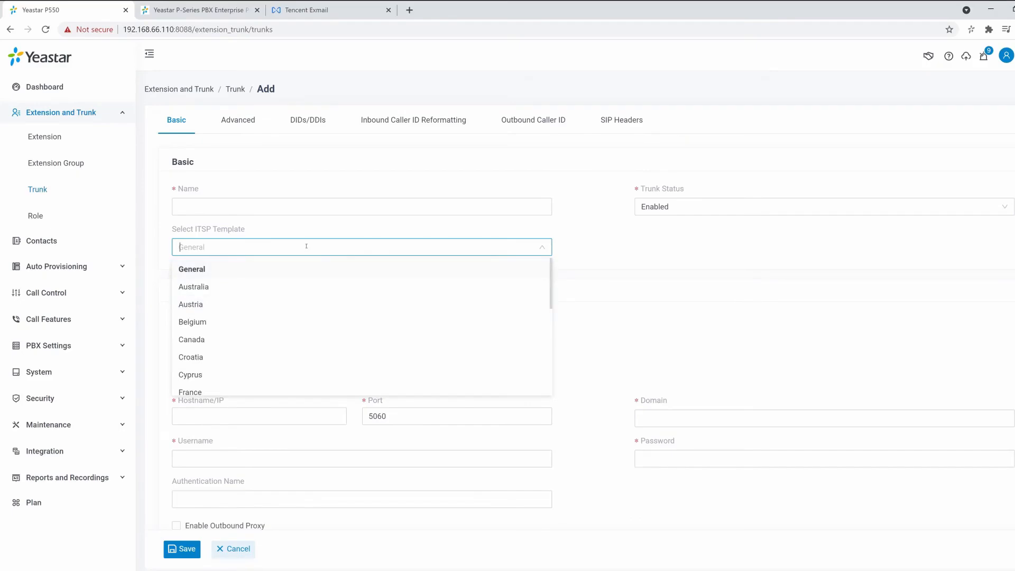
left_click(233, 304)
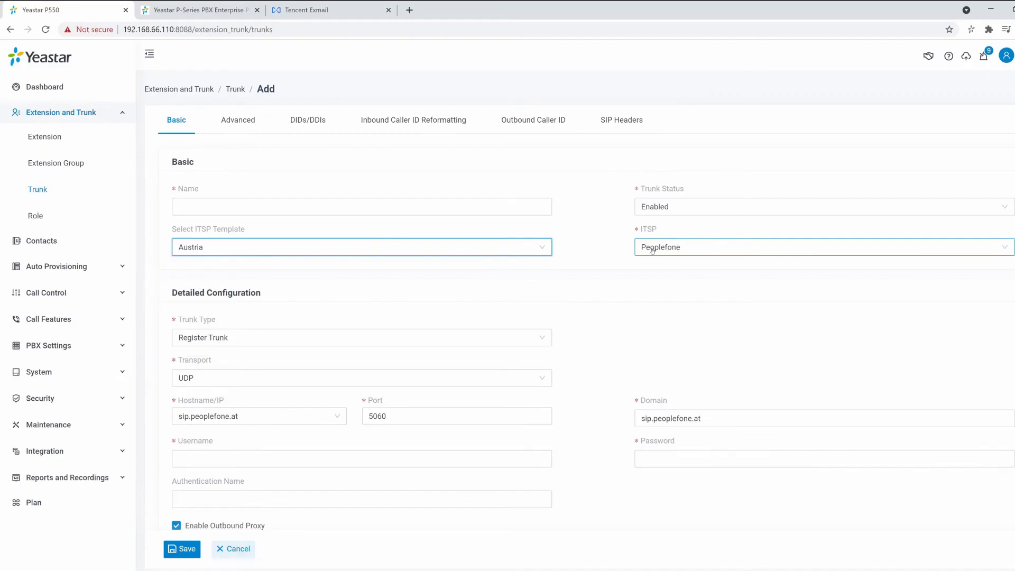
left_click(516, 247)
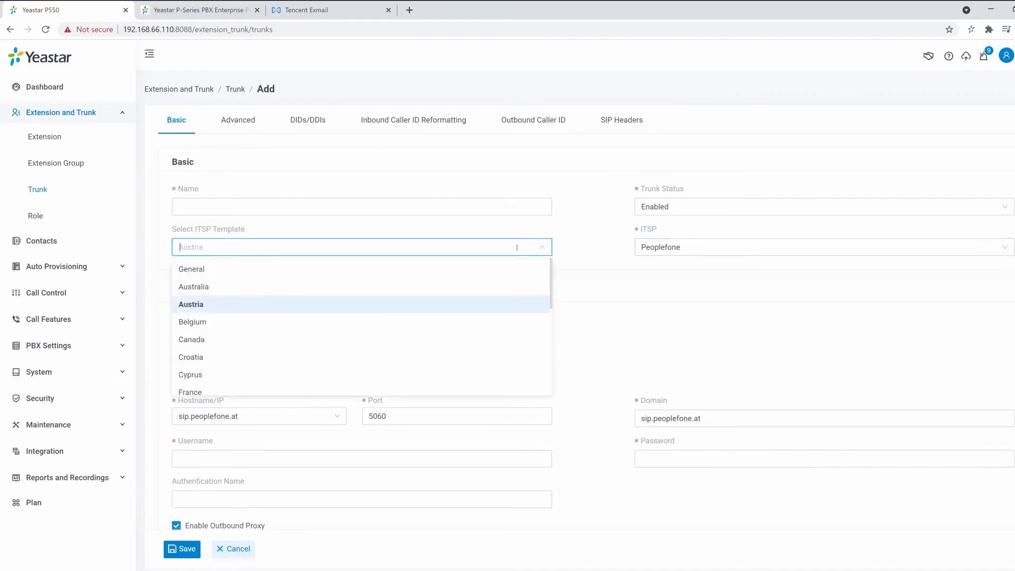
left_click(519, 269)
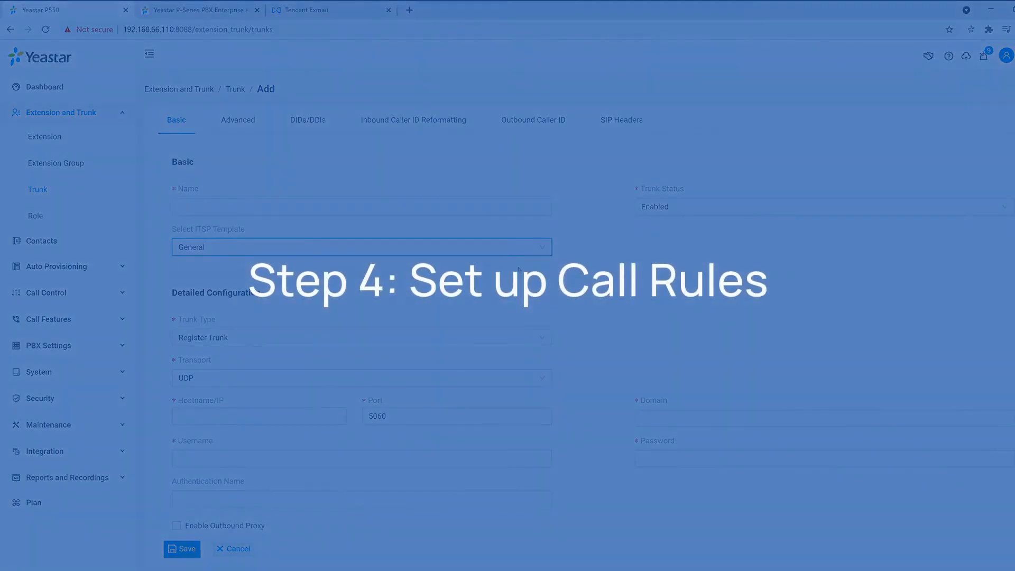
Step: View the inbound route list and the outbound route list under call control
left_click(46, 292)
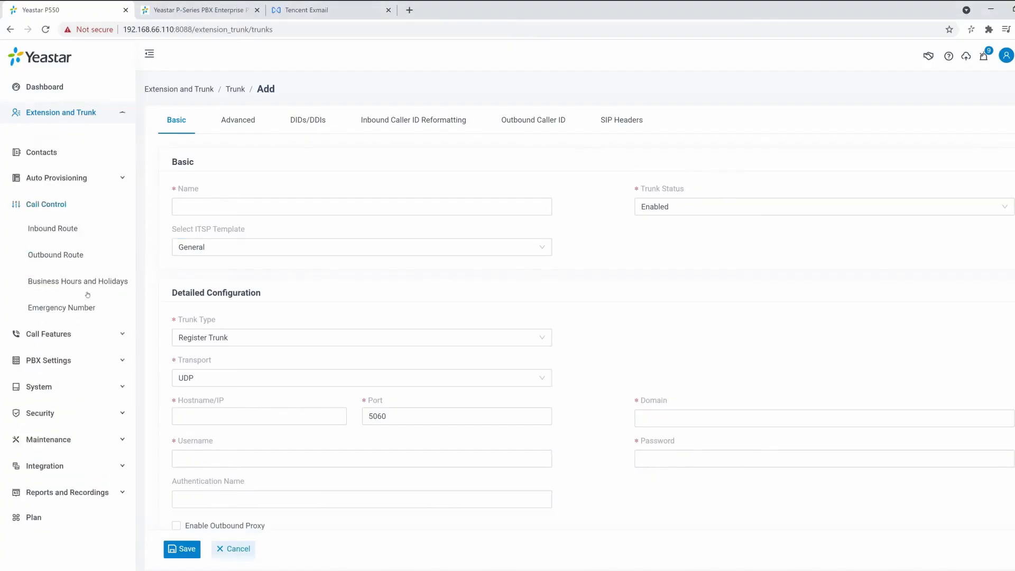
left_click(74, 219)
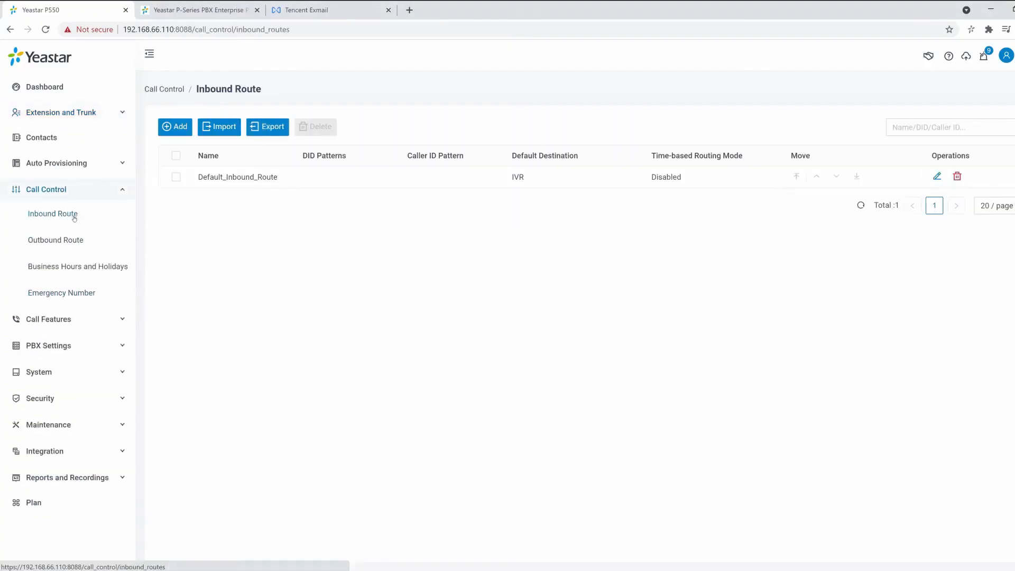
left_click(63, 239)
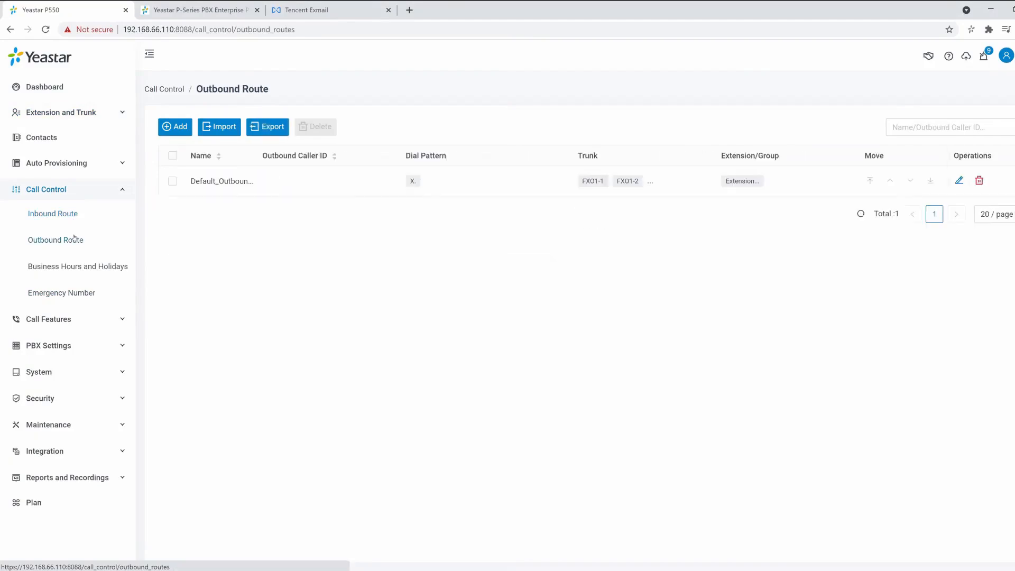
Step: Start adding an outbound route and review its dial pattern, trunk, route password and extension settings
left_click(176, 128)
scroll(177, 129, "down", 4)
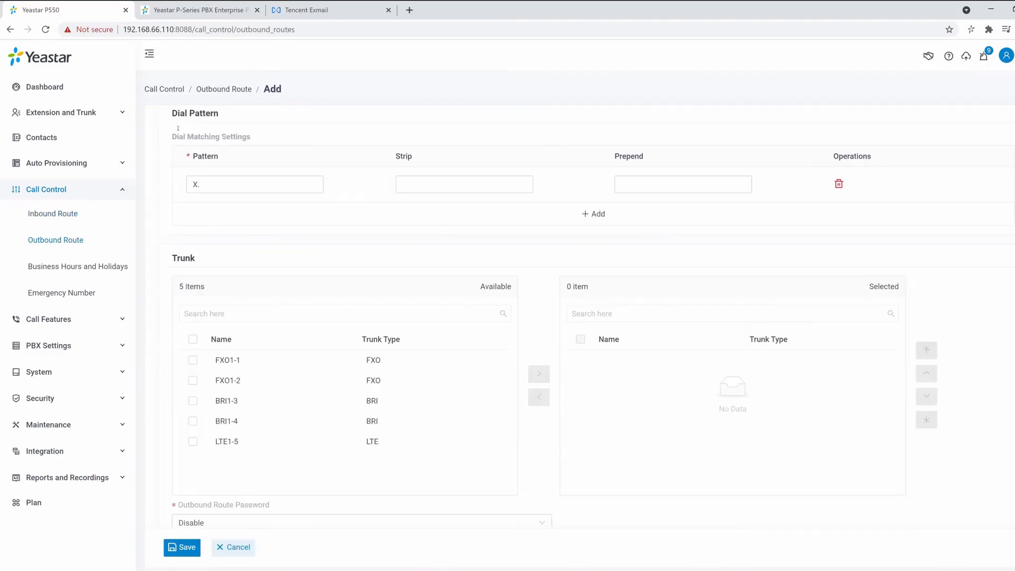
scroll(178, 131, "down", 2)
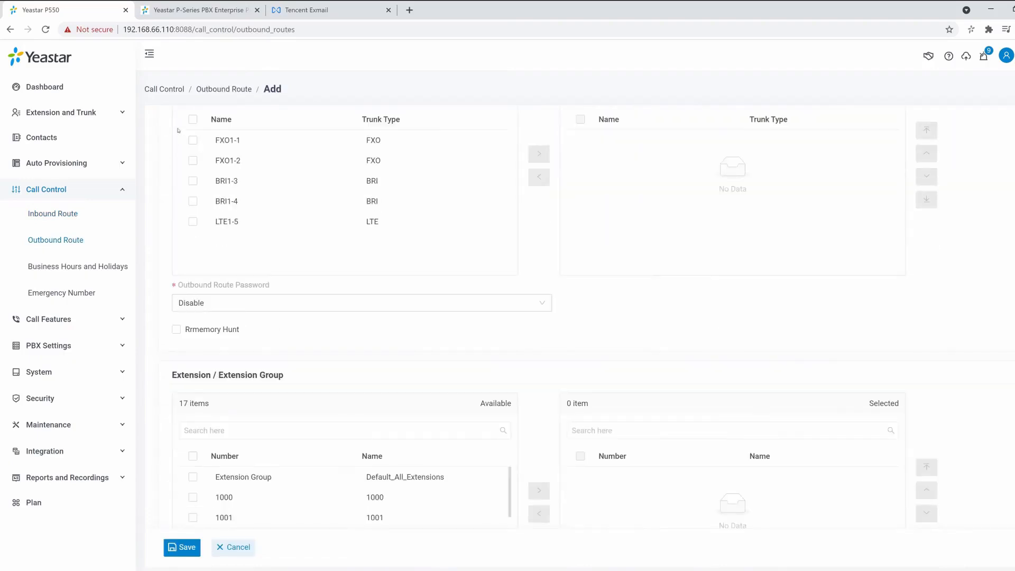
scroll(178, 131, "down", 4)
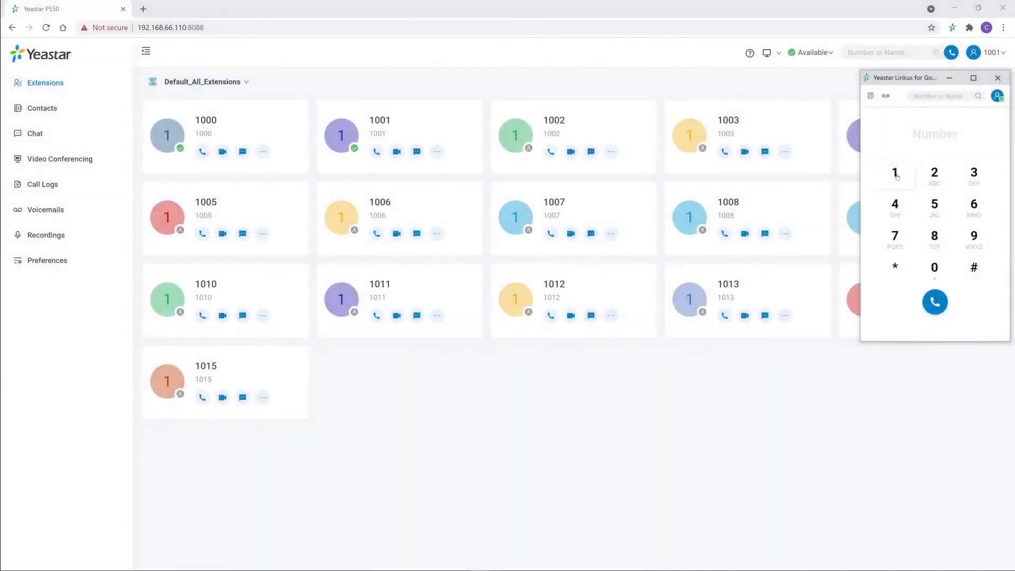
Step: Switch to the Yeastar Linkus for Google client and call extension 1000 from its dialpad
left_click(894, 173)
left_click(933, 267)
left_click(934, 267)
left_click(934, 267)
left_click(934, 302)
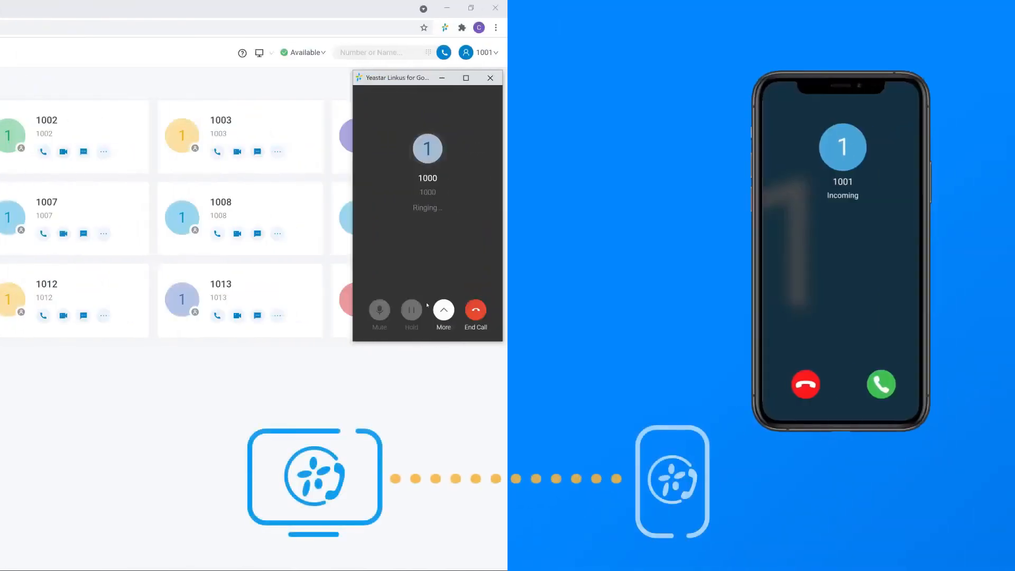